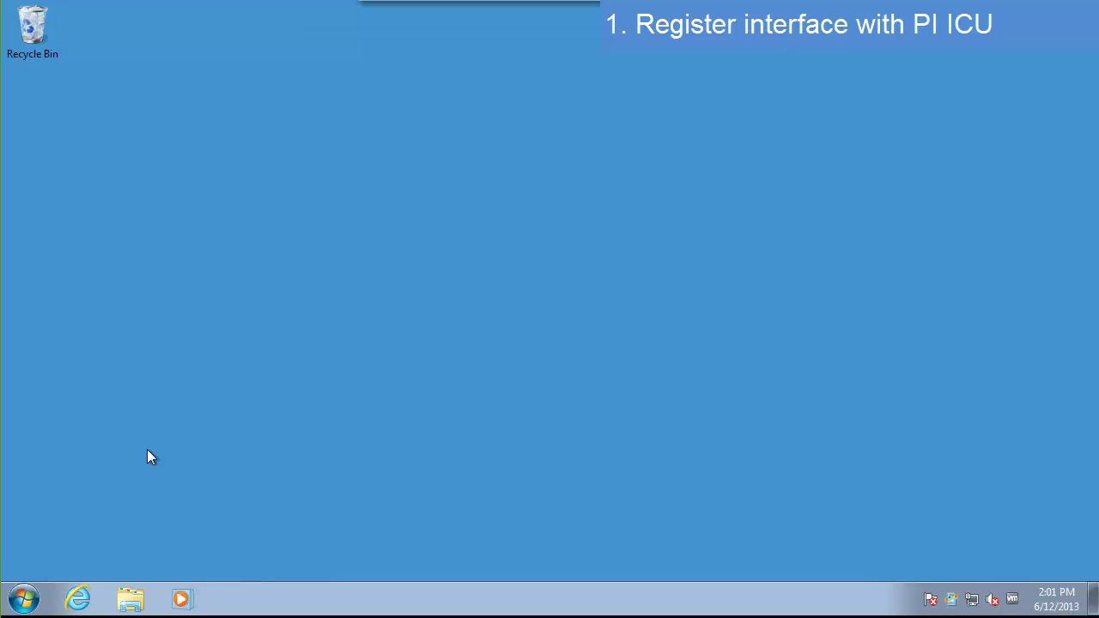
- Launch PI Interface Configuration Utility from the PI System folder under All Programs
click(24, 594)
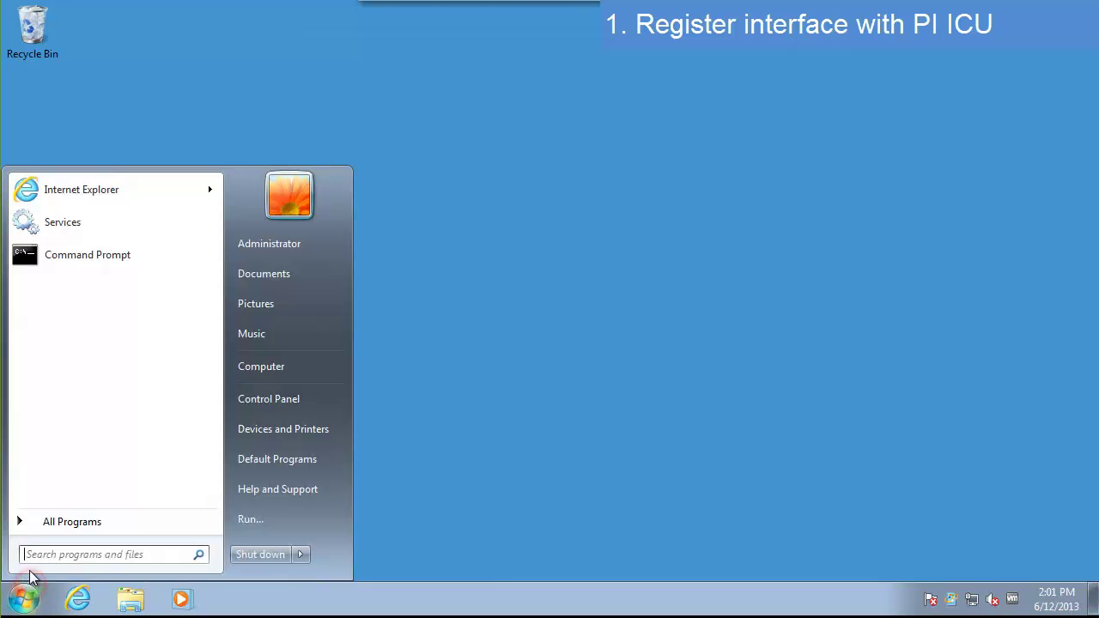
click(58, 525)
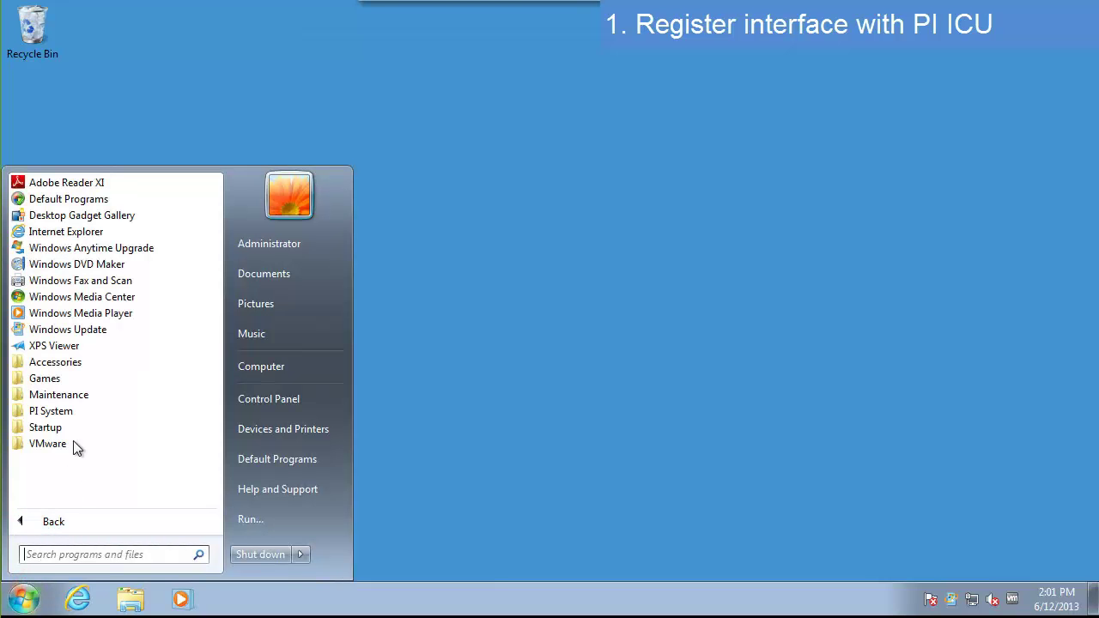
click(73, 413)
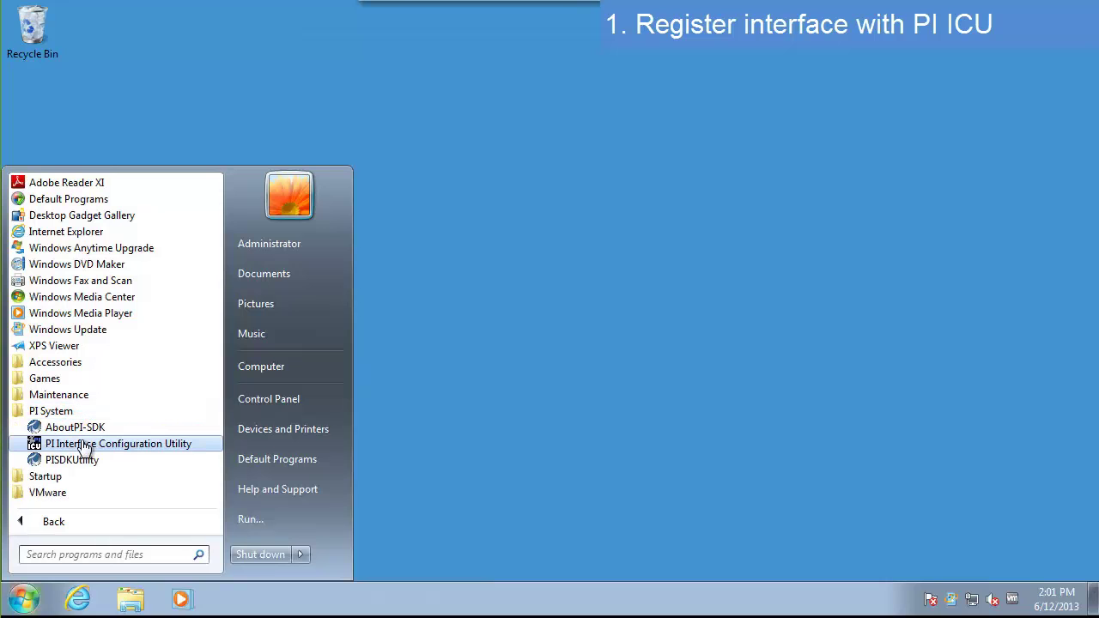
click(83, 449)
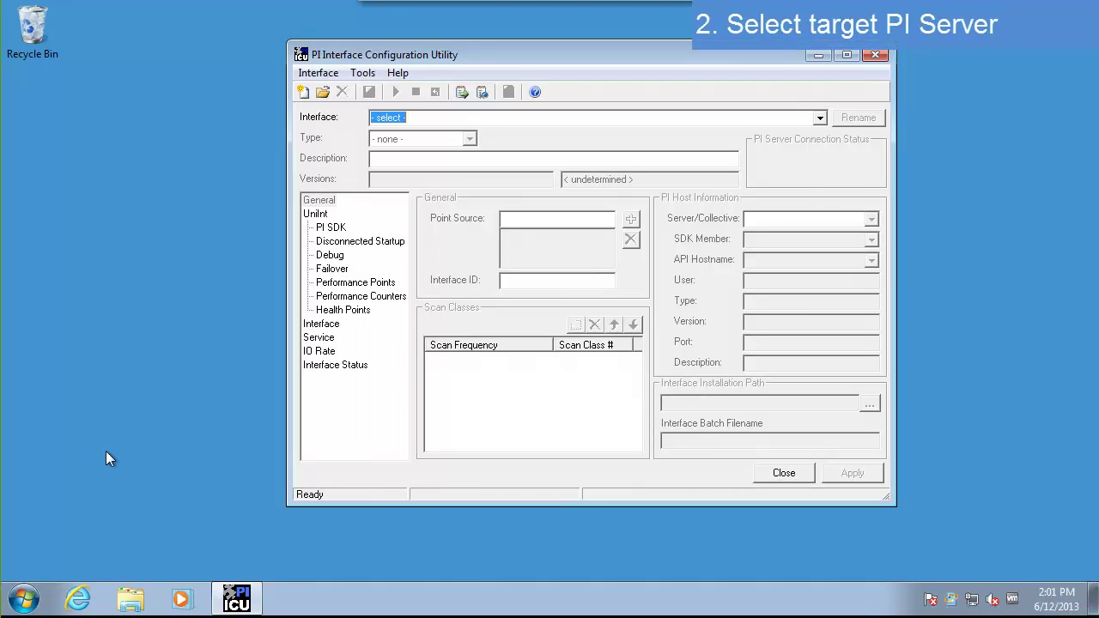
- Connect to PI server ts3-pi1 through Interface > SDK Connections and close the Connection Manager
click(318, 73)
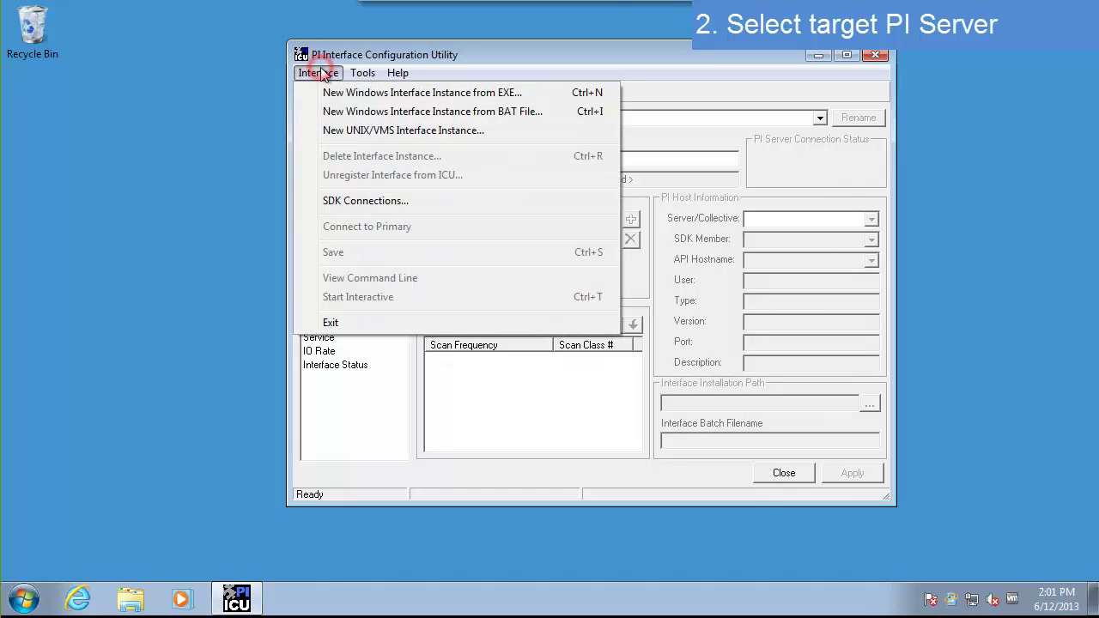
click(368, 200)
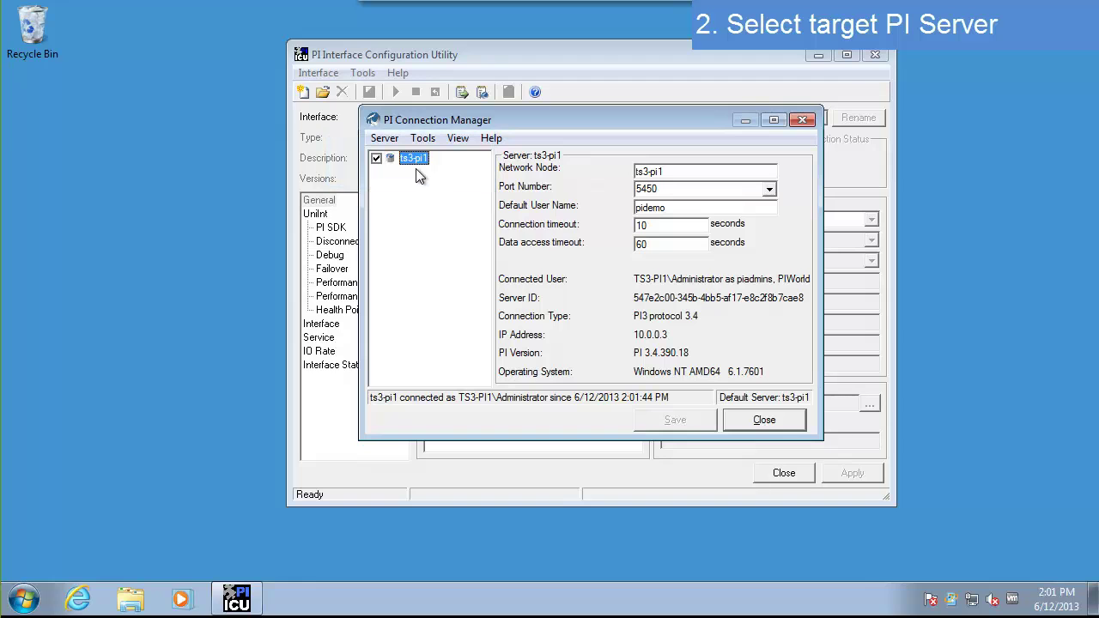
right_click(401, 177)
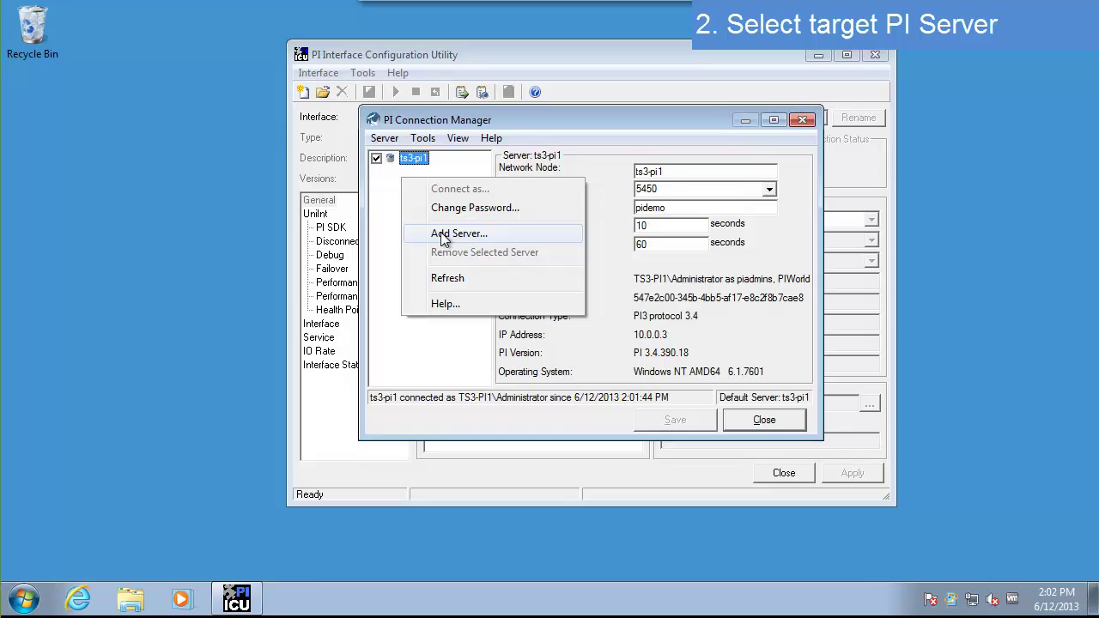
click(738, 415)
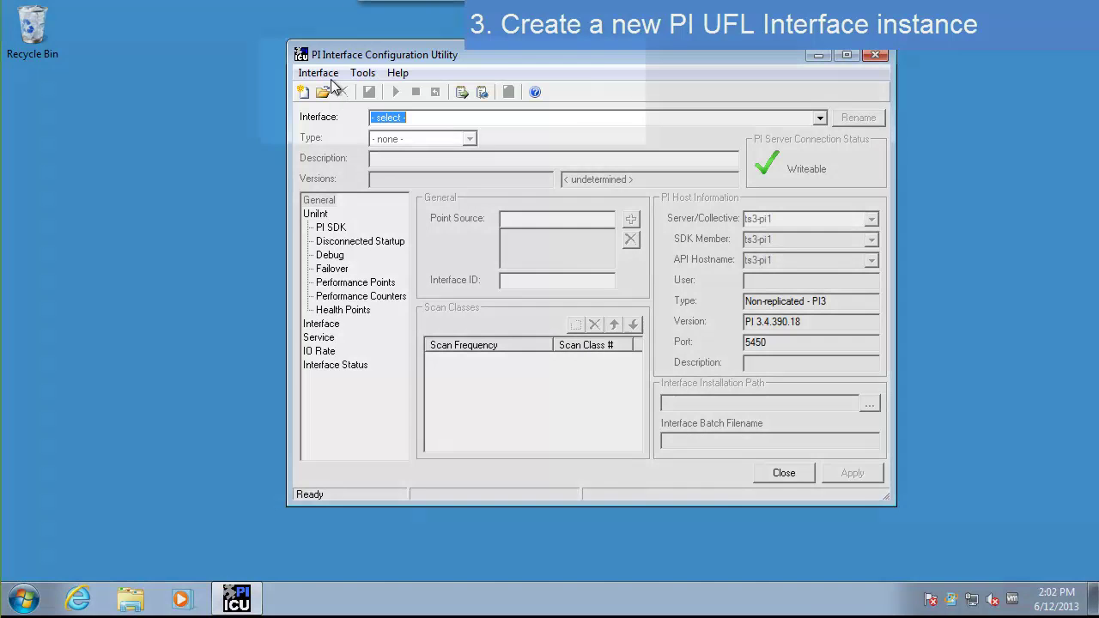
- Start a new Windows interface instance using C:\Program Files\PIPC\Interfaces\PI_UFL\PI_UFL.exe
click(317, 73)
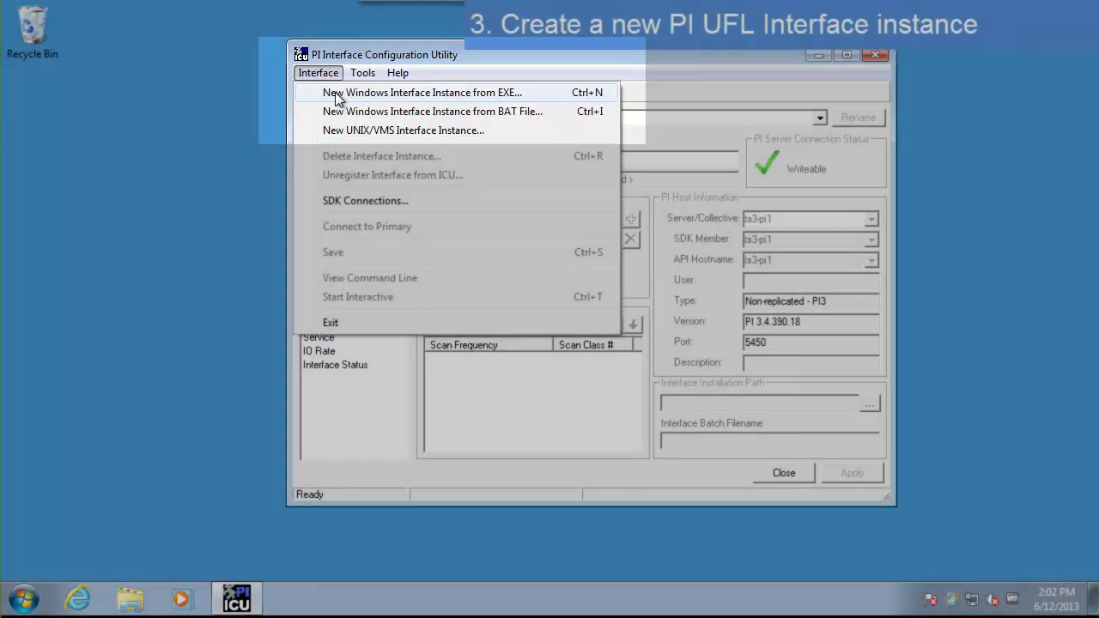
click(337, 93)
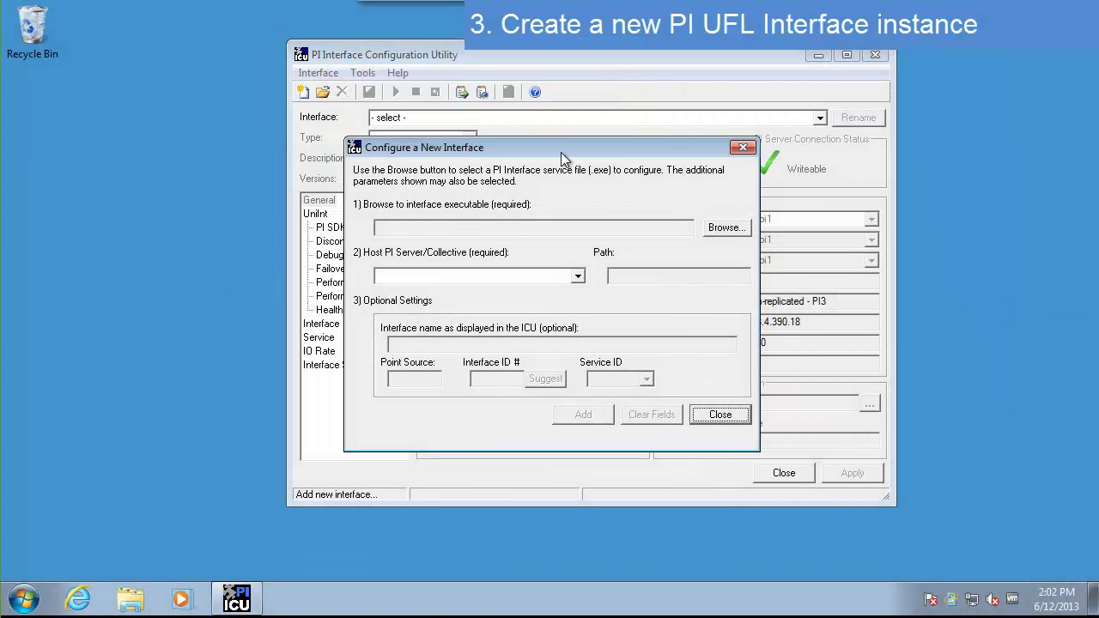
click(726, 227)
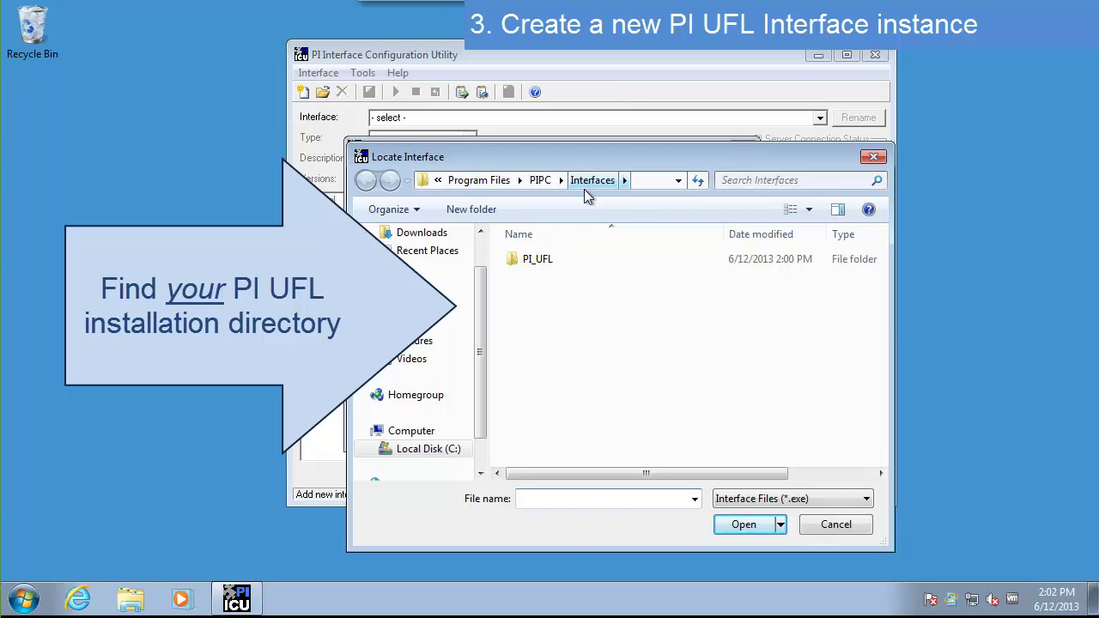
click(549, 259)
double_click(551, 261)
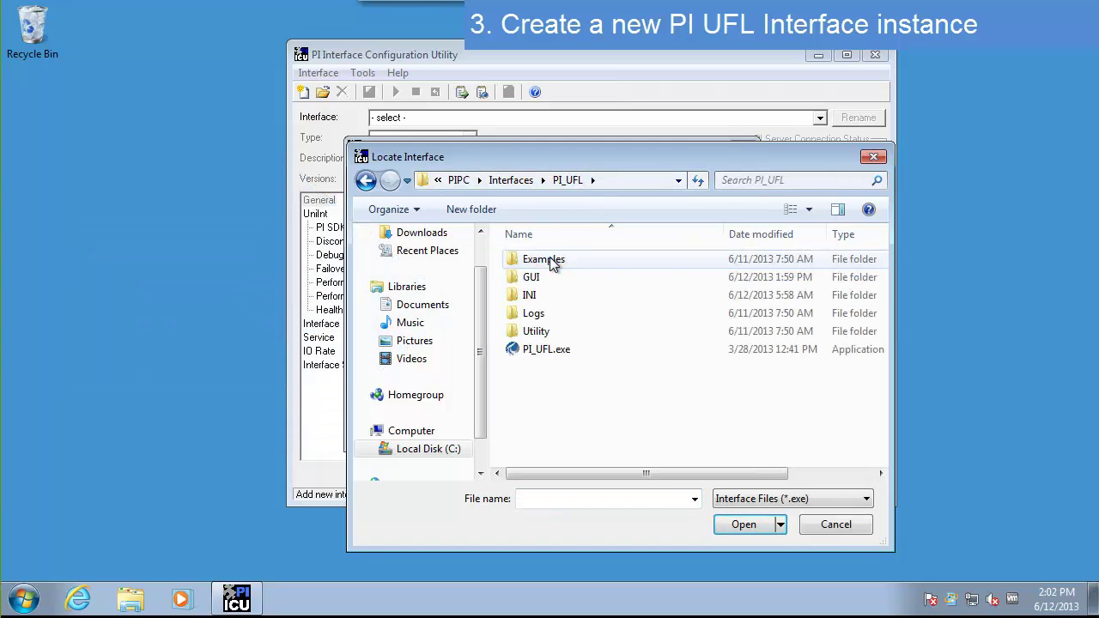
click(559, 350)
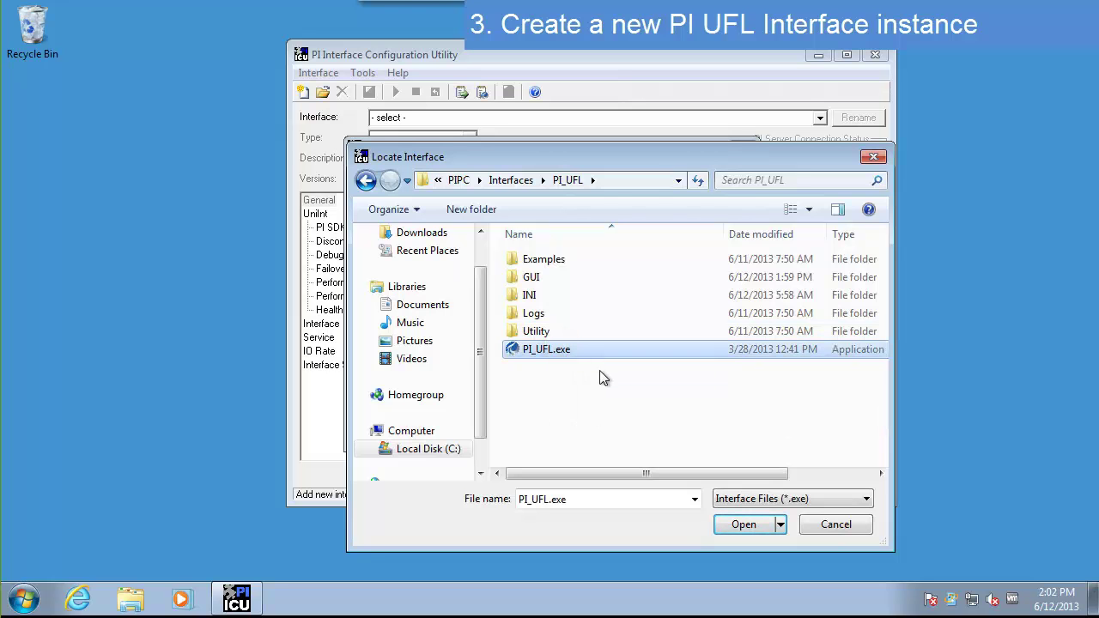
click(755, 525)
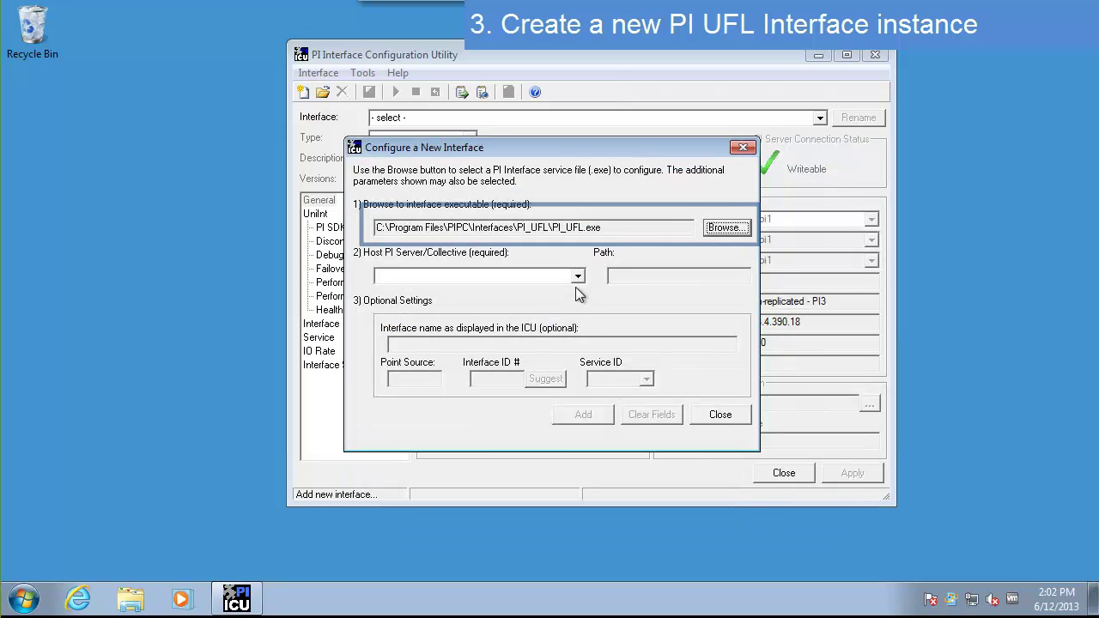
- Add the interface with host PI server ts3-pi1 and point source UFL, confirming the registration
click(577, 276)
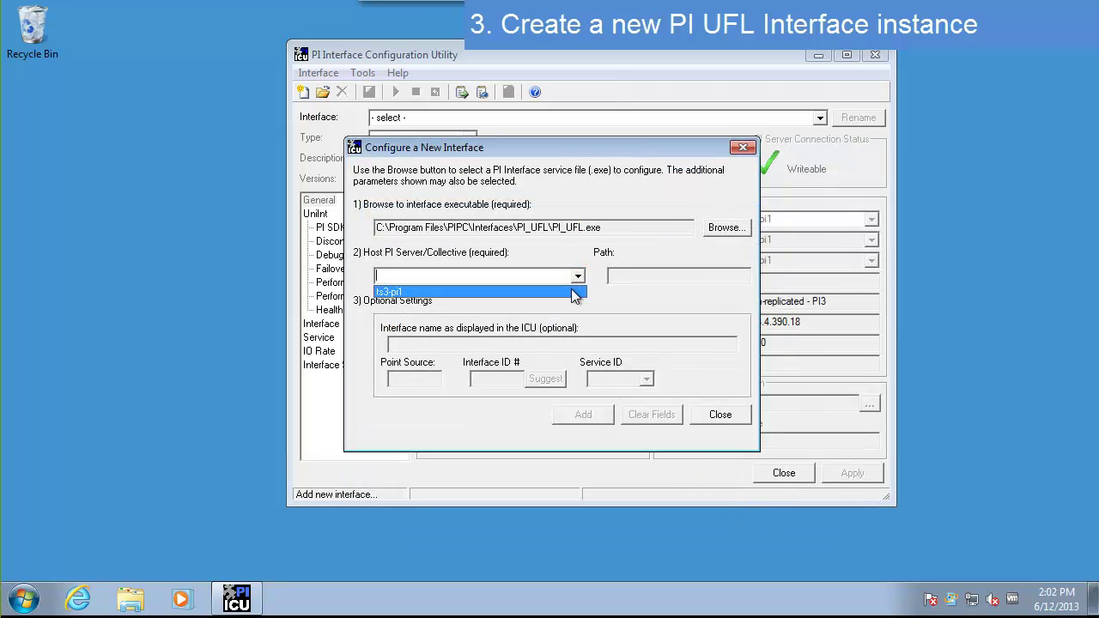
click(573, 292)
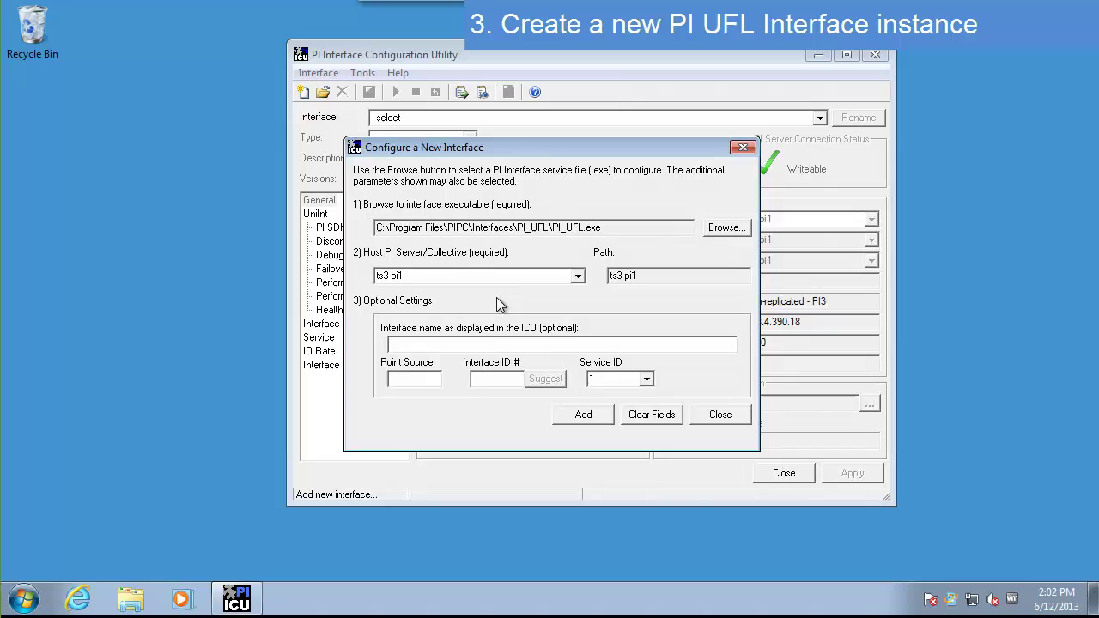
click(419, 378)
text(UFL)
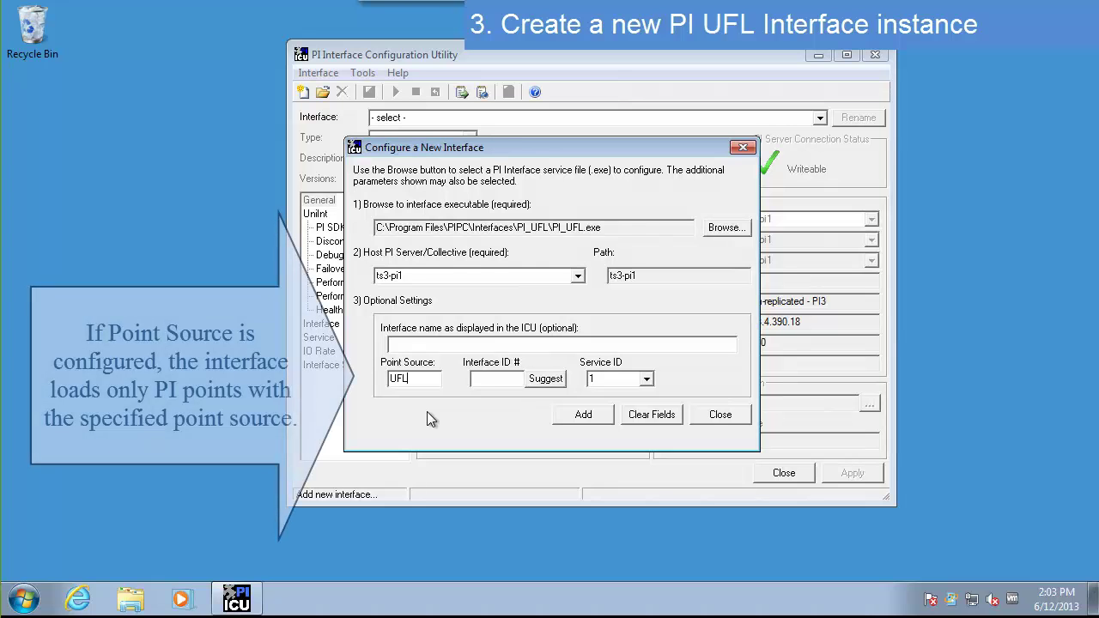
click(578, 420)
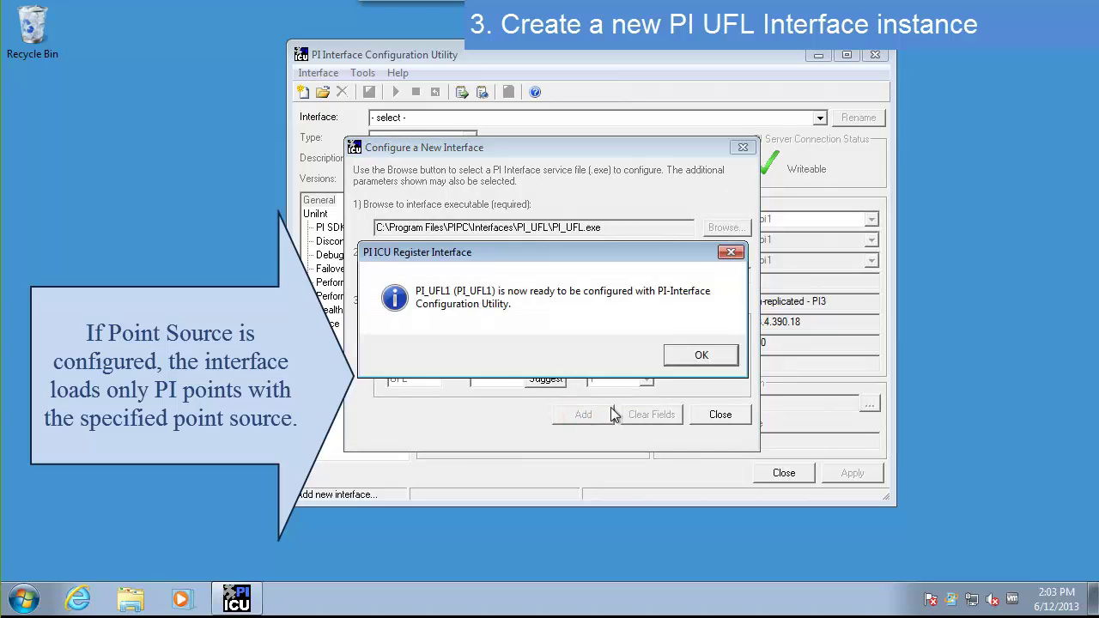
click(690, 356)
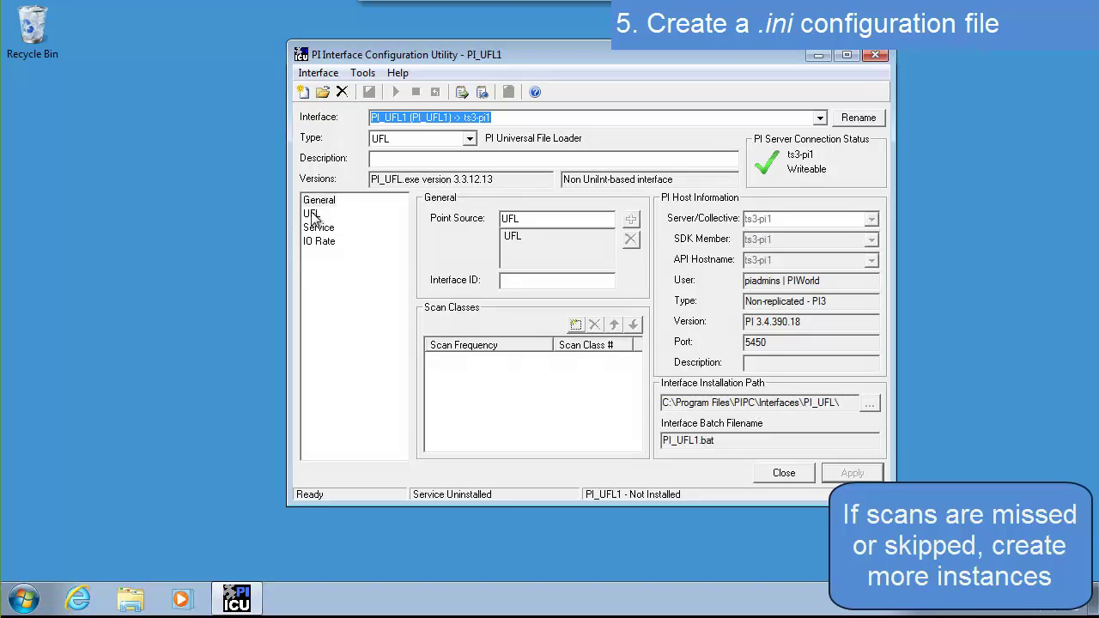
- Show PI_UFL1's UFL page with Example1.ini from the INI folder as the configuration file
click(311, 215)
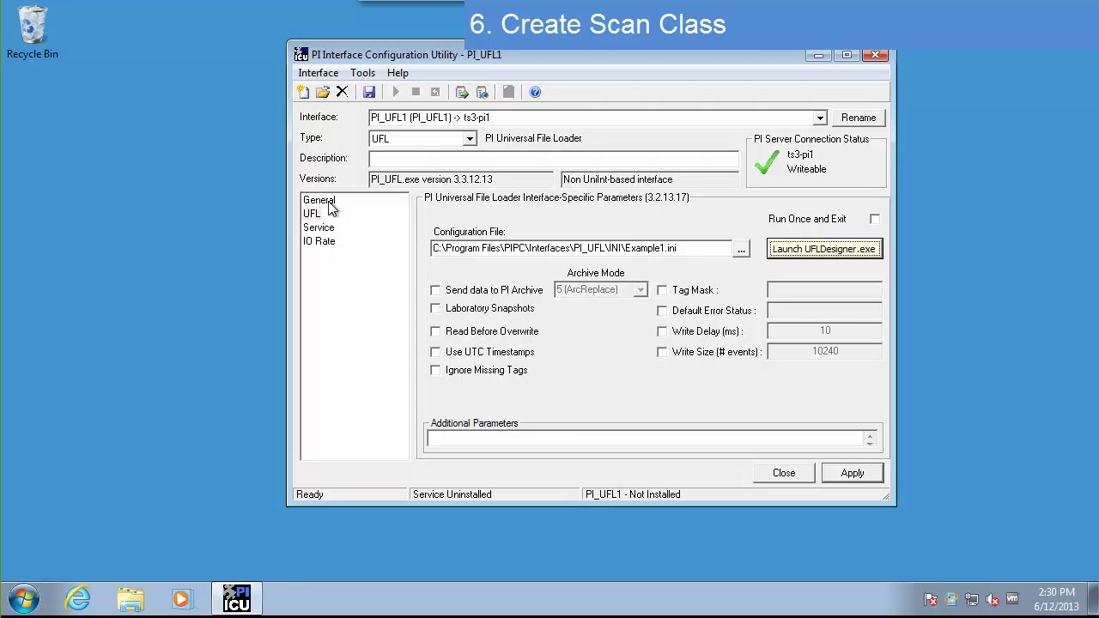
- Add scan class 1 with frequency 00:00:30 on the General page and save
click(322, 199)
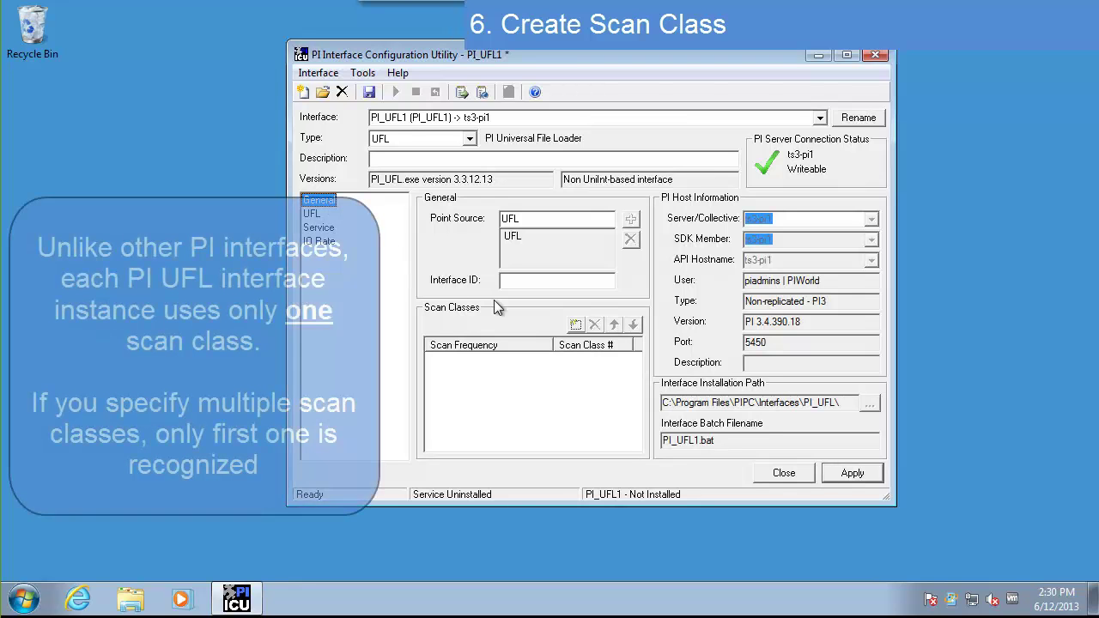
click(575, 326)
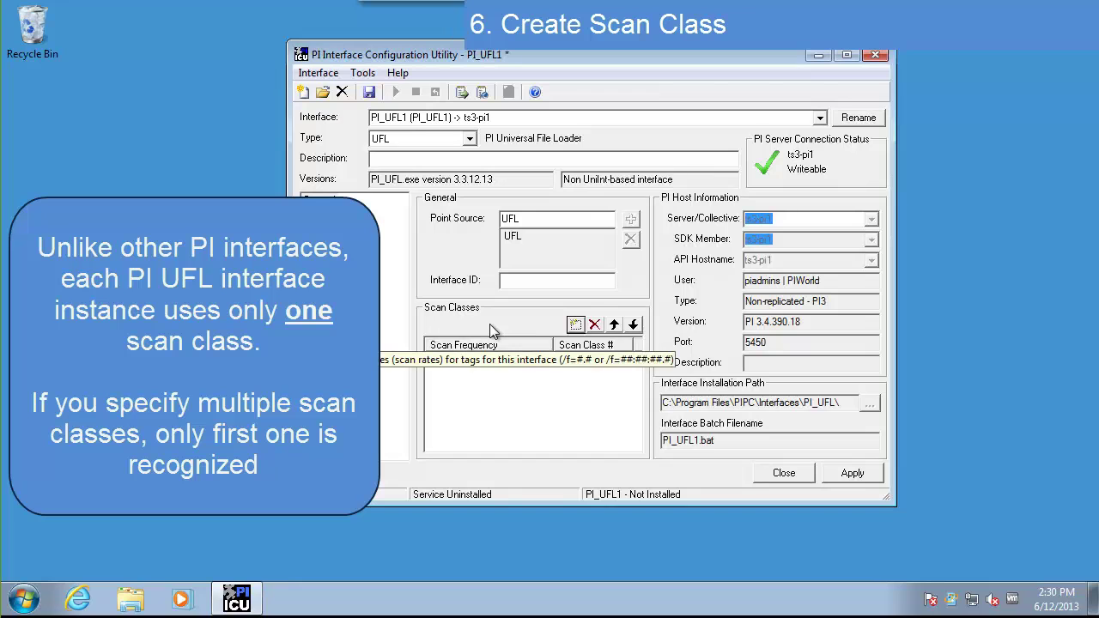
key(Insert)
text(00:)
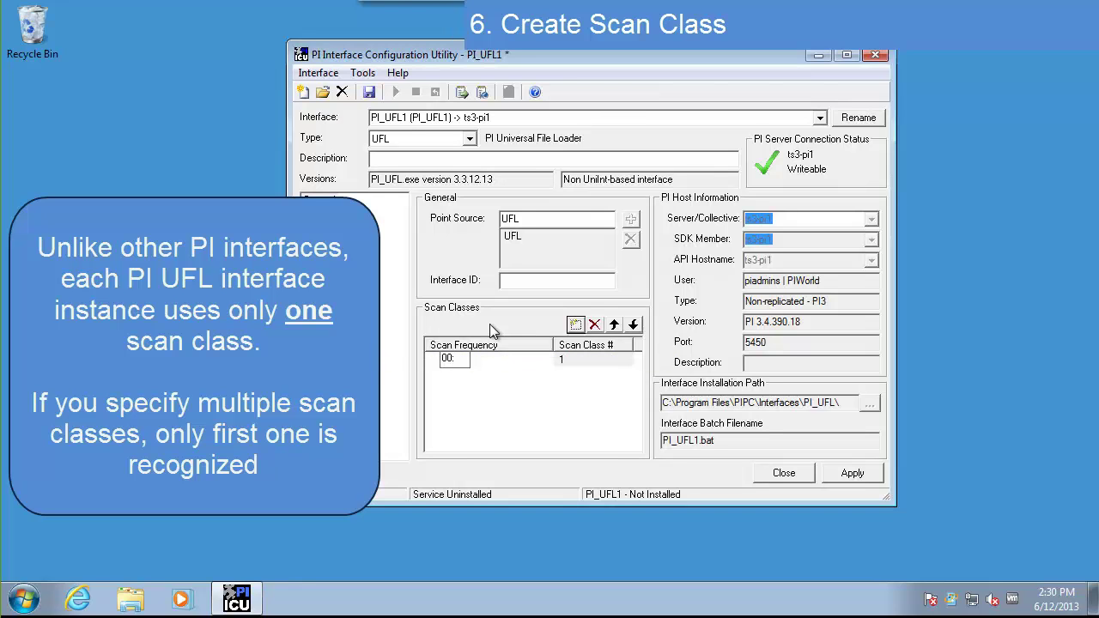
text(00:30)
click(490, 392)
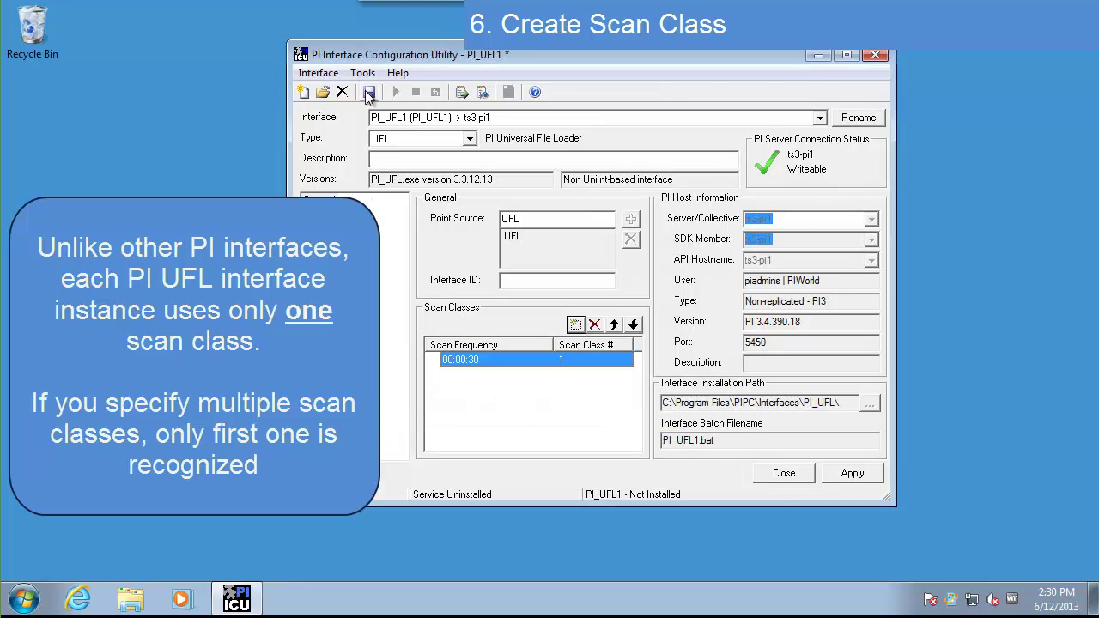
click(368, 92)
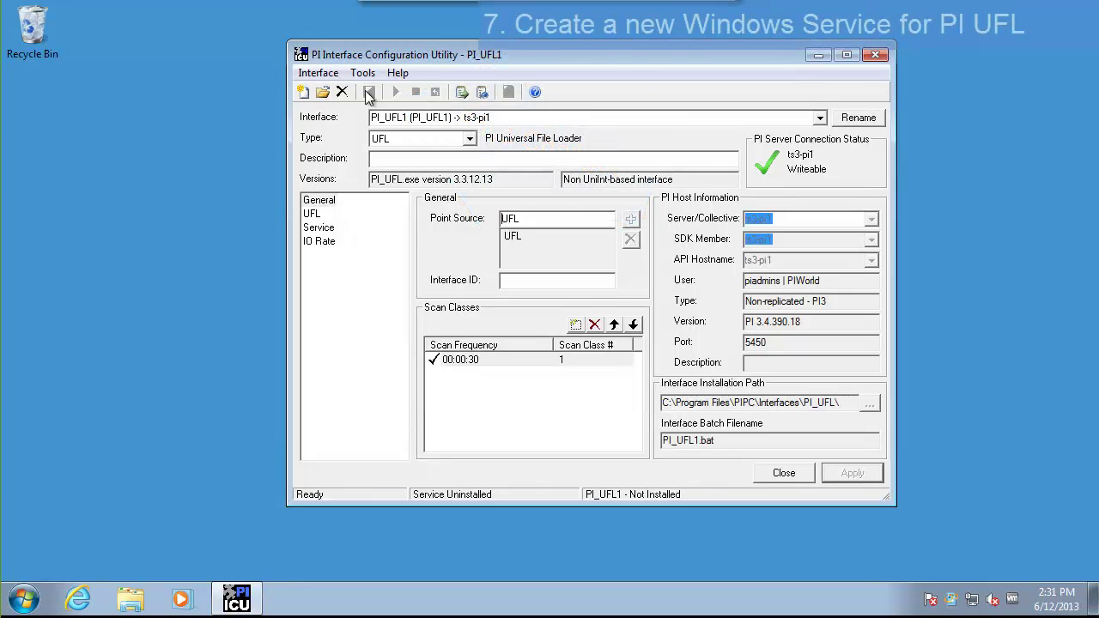
- Create the PI-PI_UFL1 Windows service running as LocalSystem with Auto startup
click(367, 95)
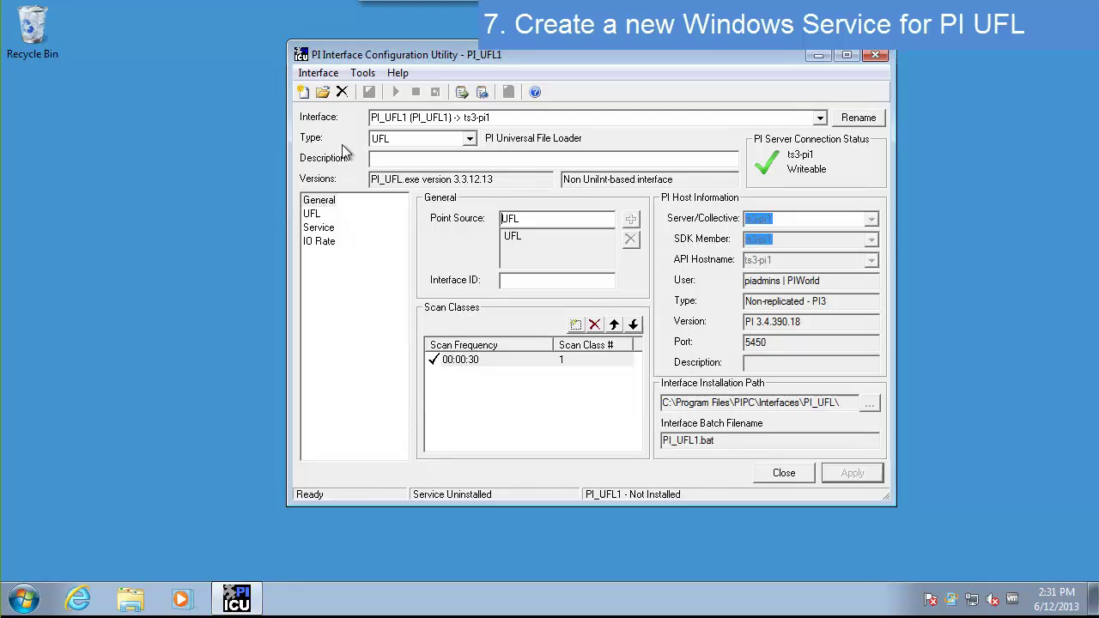
click(319, 228)
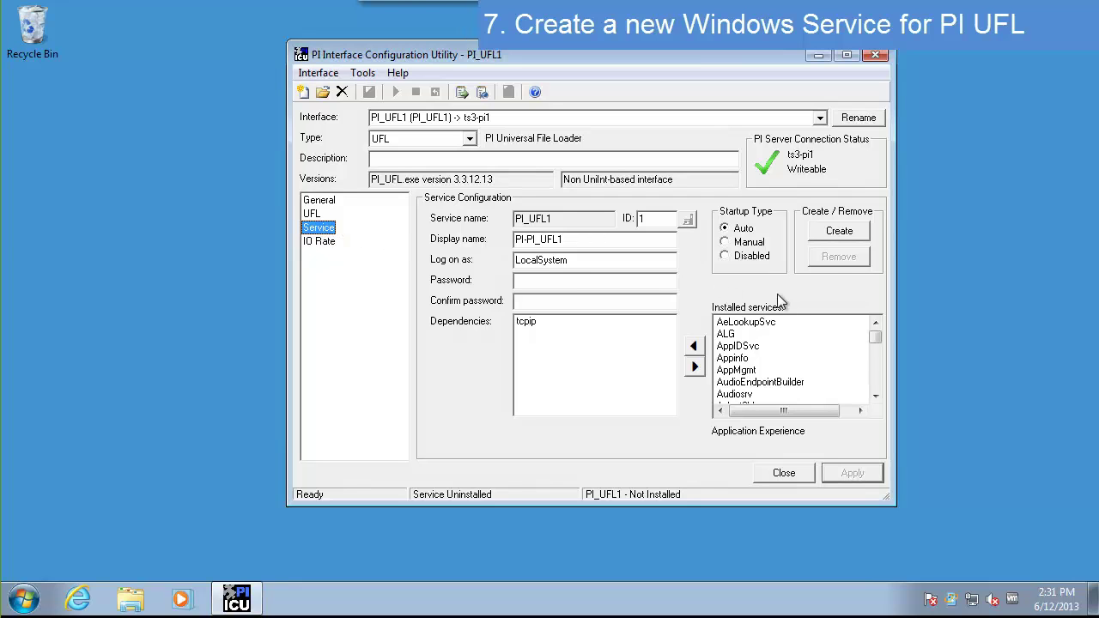
click(837, 232)
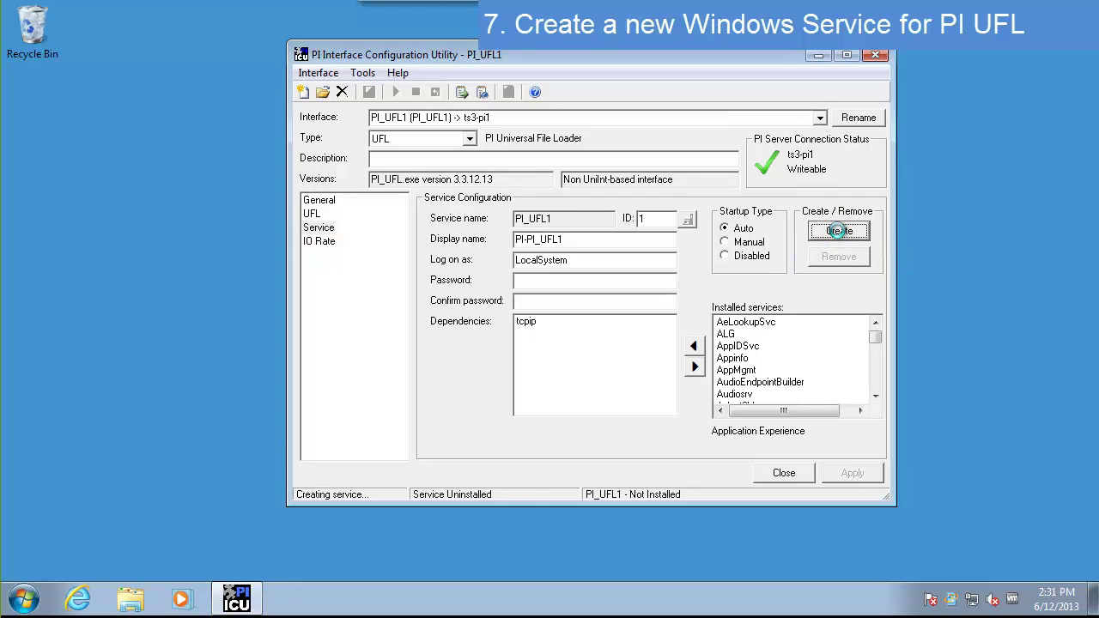